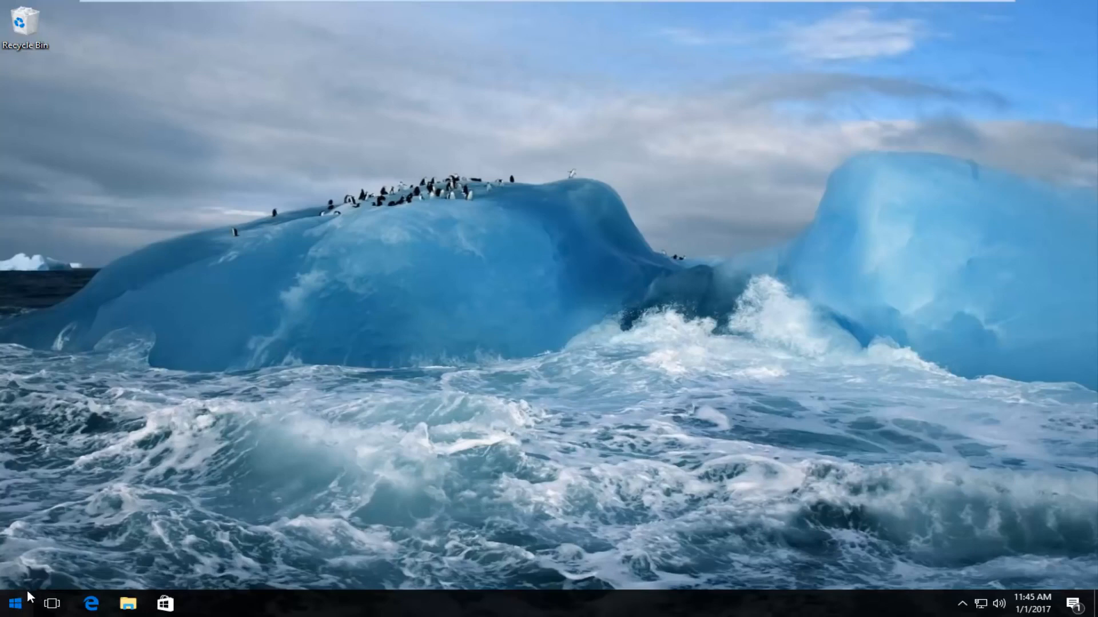
Launch Task Scheduler from the Start menu search results
click(17, 607)
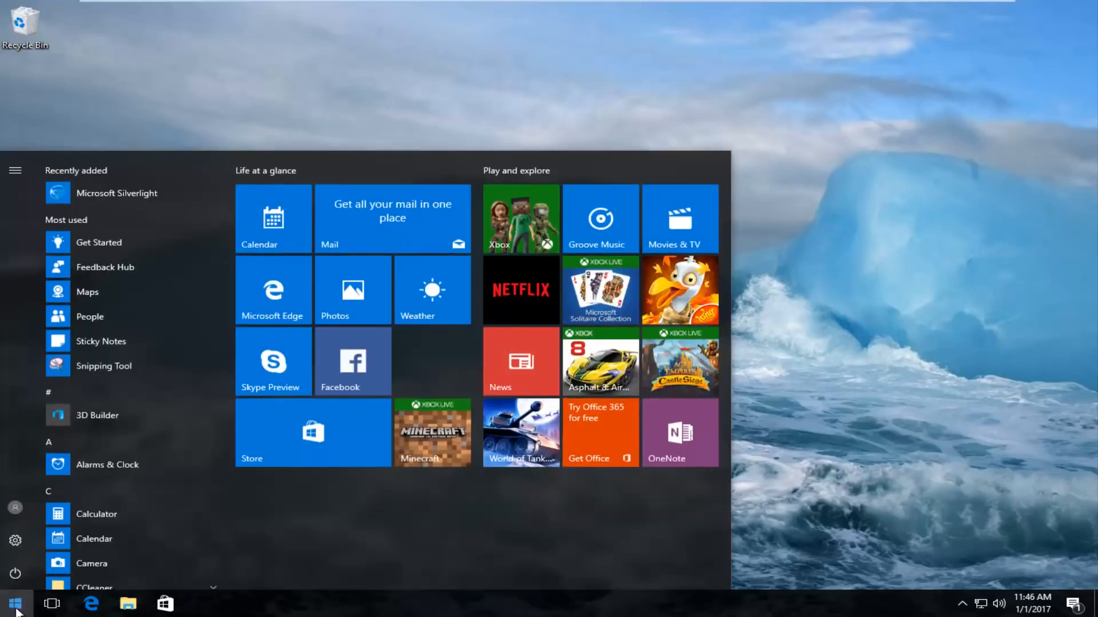
text(t)
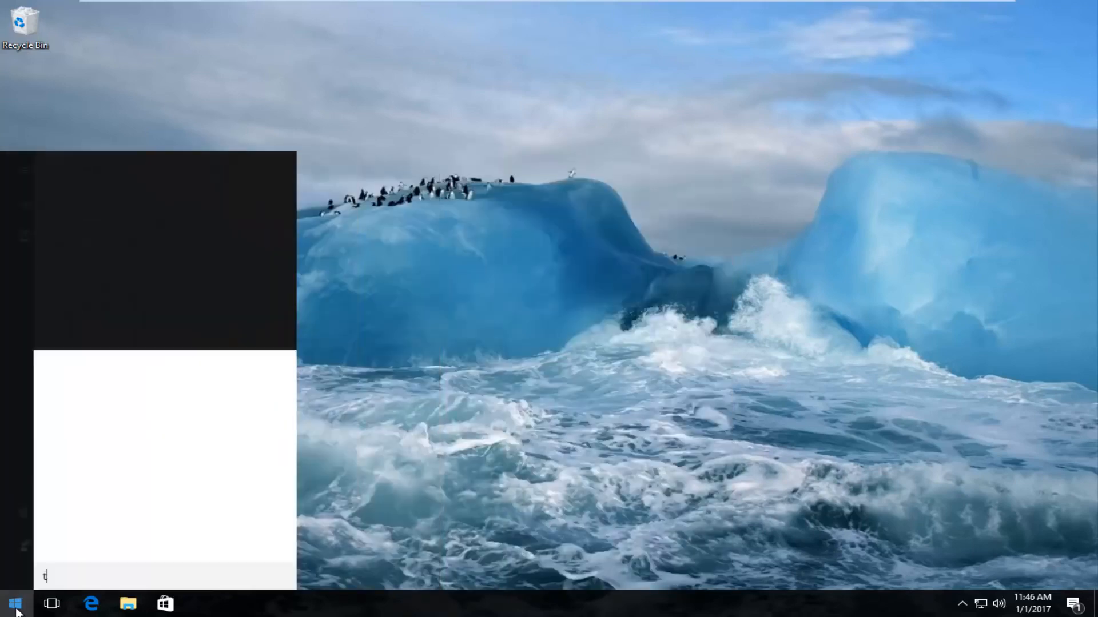
text(ask sch)
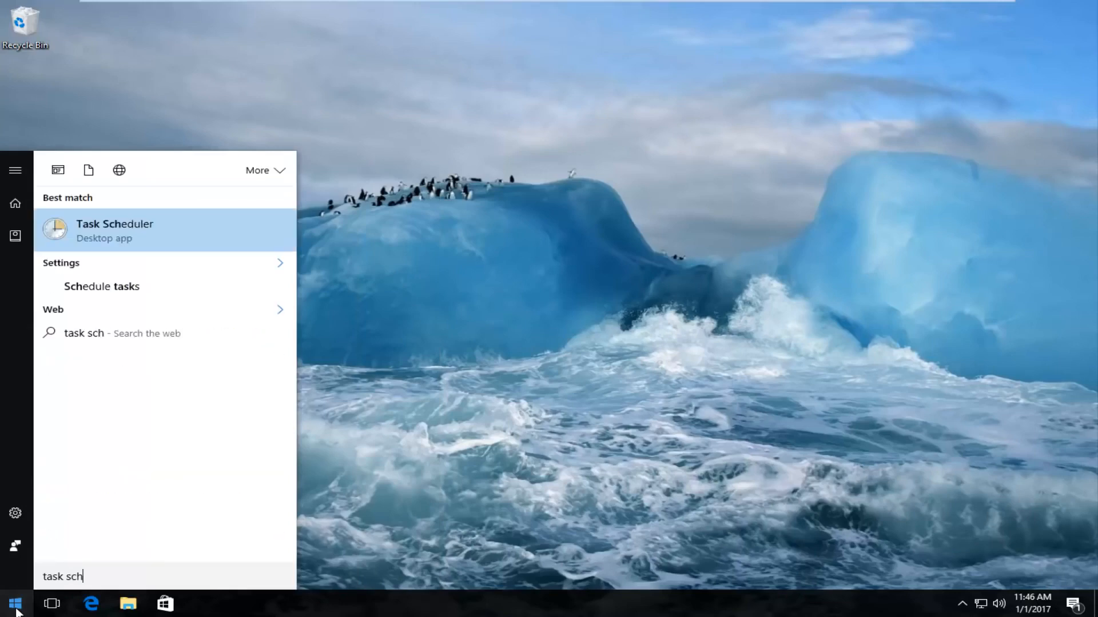
text(edule)
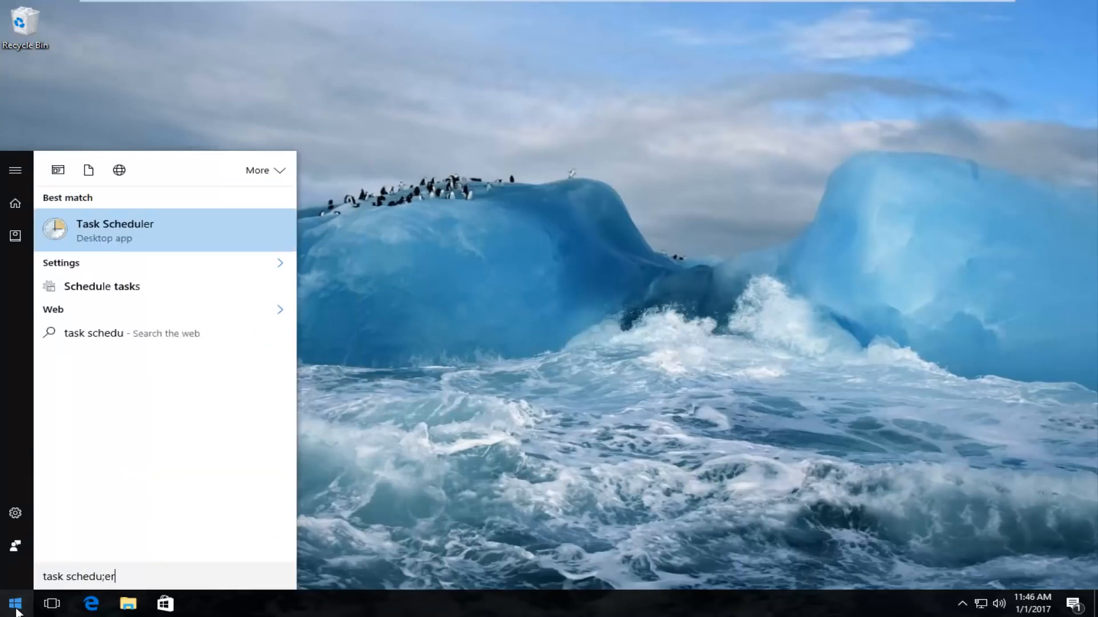
text(r)
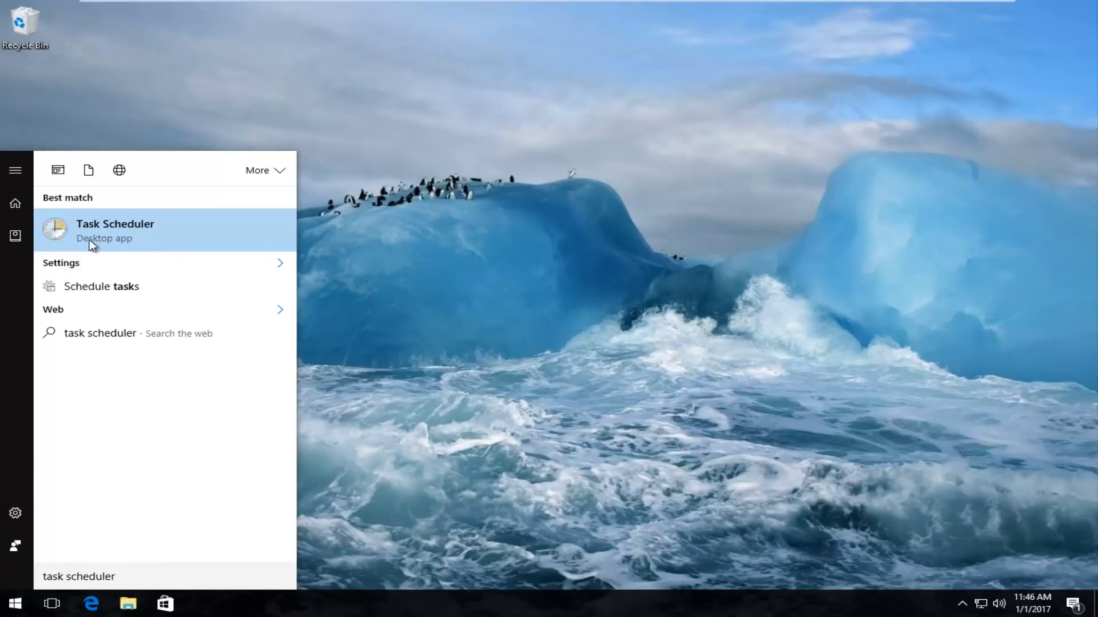
click(112, 230)
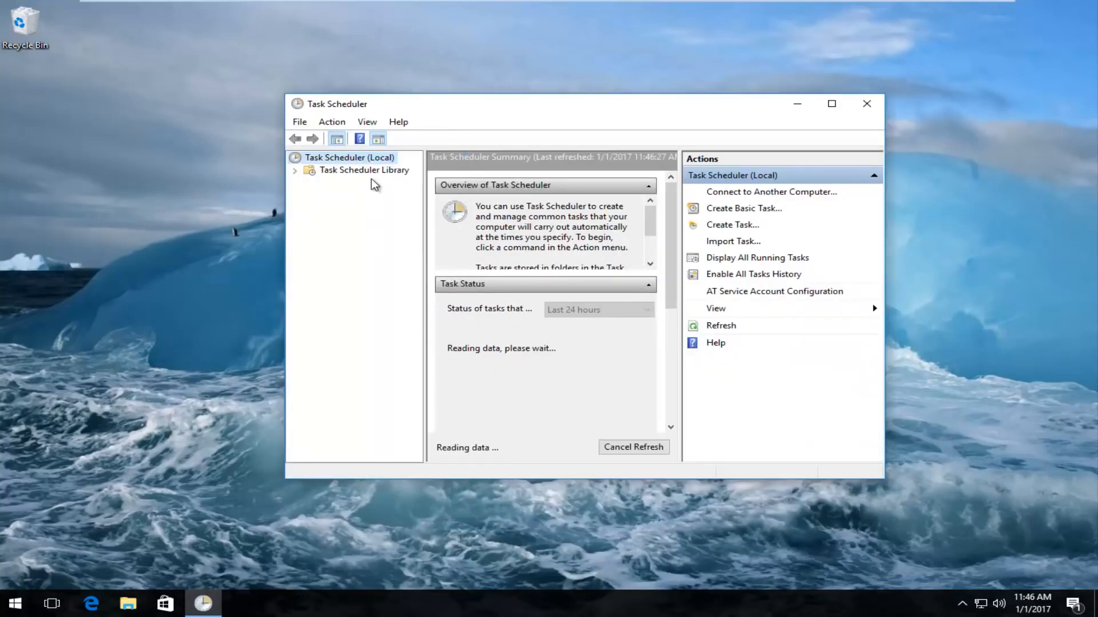
Maximize the window and expand Library > Microsoft > Windows with the tree pane widened
click(830, 104)
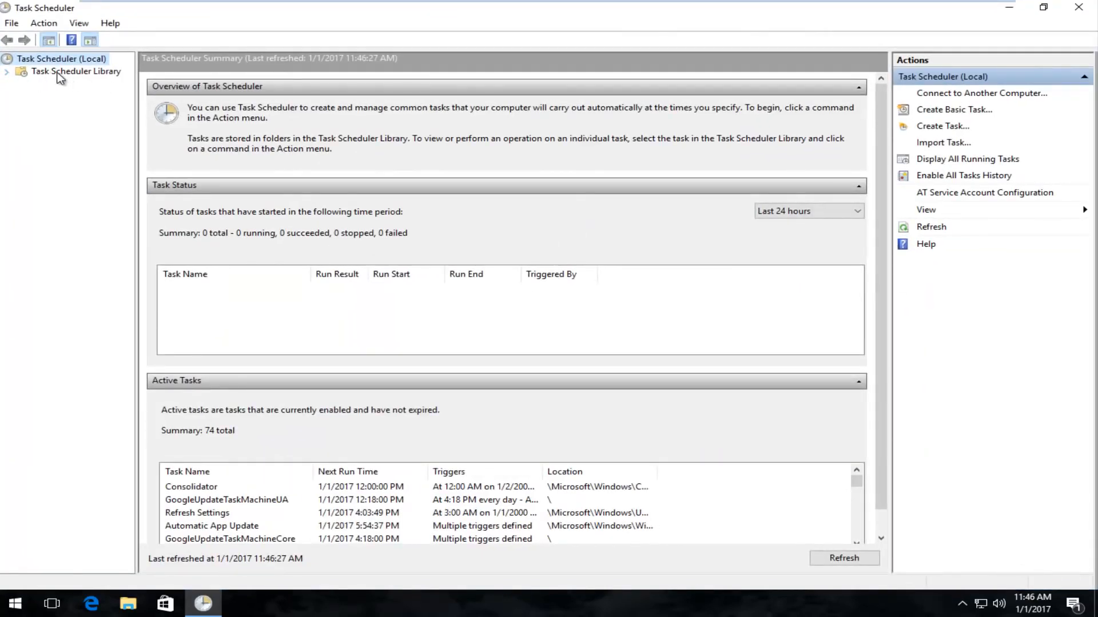
click(6, 72)
click(21, 84)
click(37, 95)
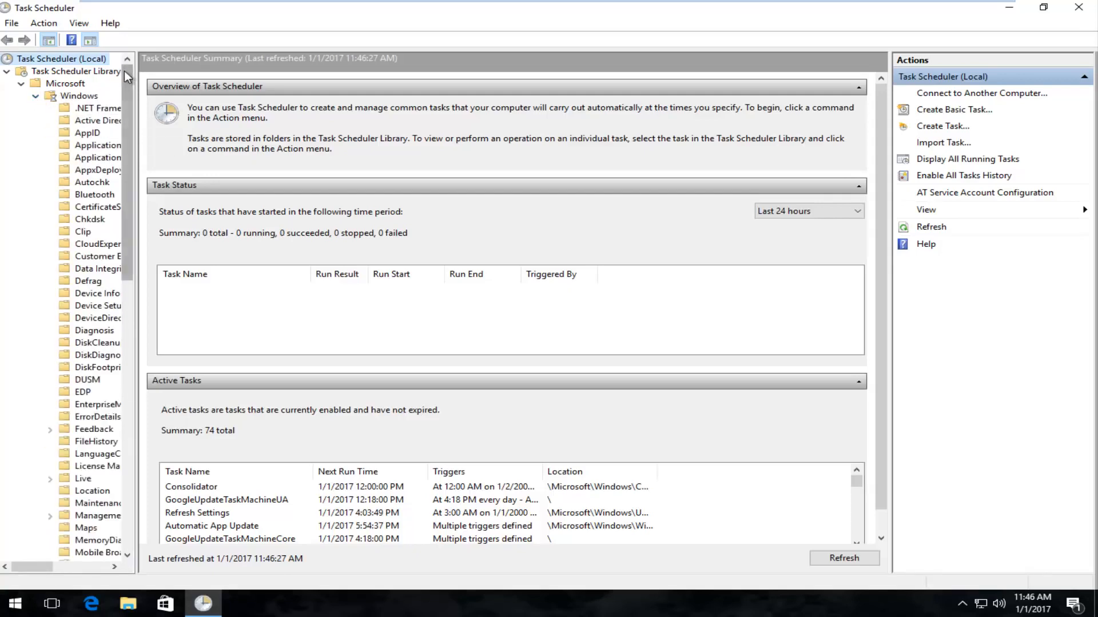
drag(137, 66, 336, 67)
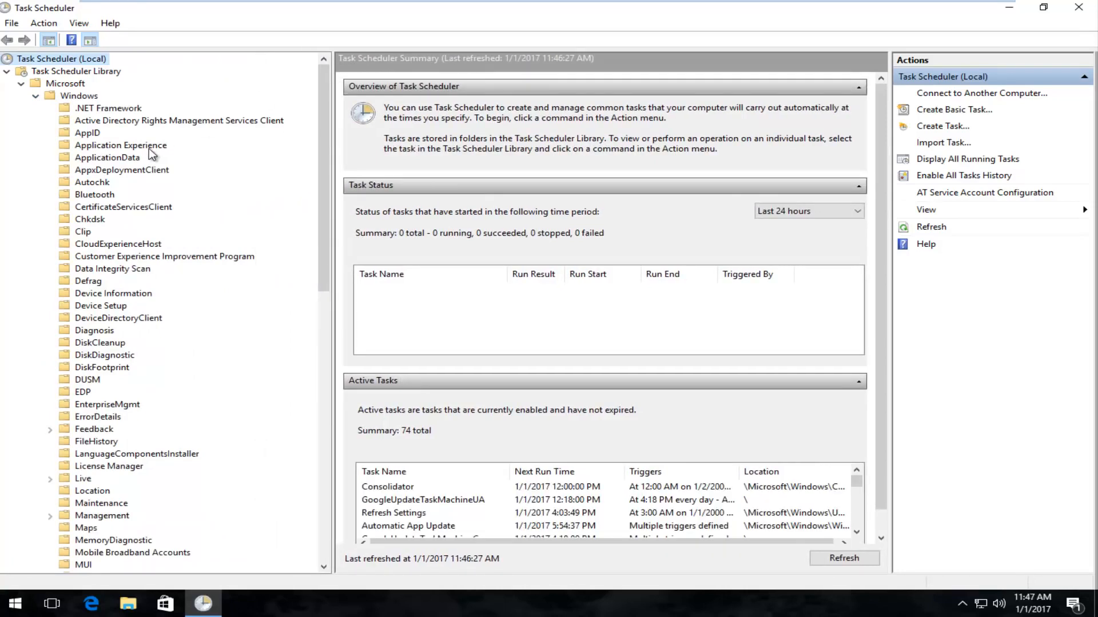
scroll(145, 156, down, 1)
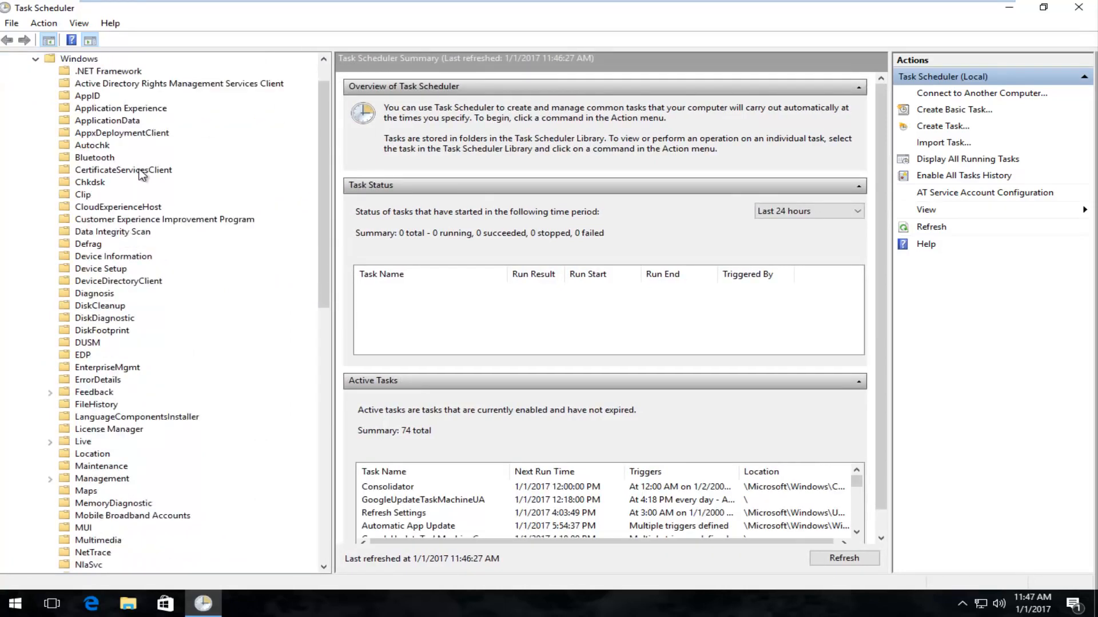
scroll(146, 172, down, 1)
scroll(150, 193, down, 3)
scroll(153, 196, down, 2)
scroll(155, 199, down, 1)
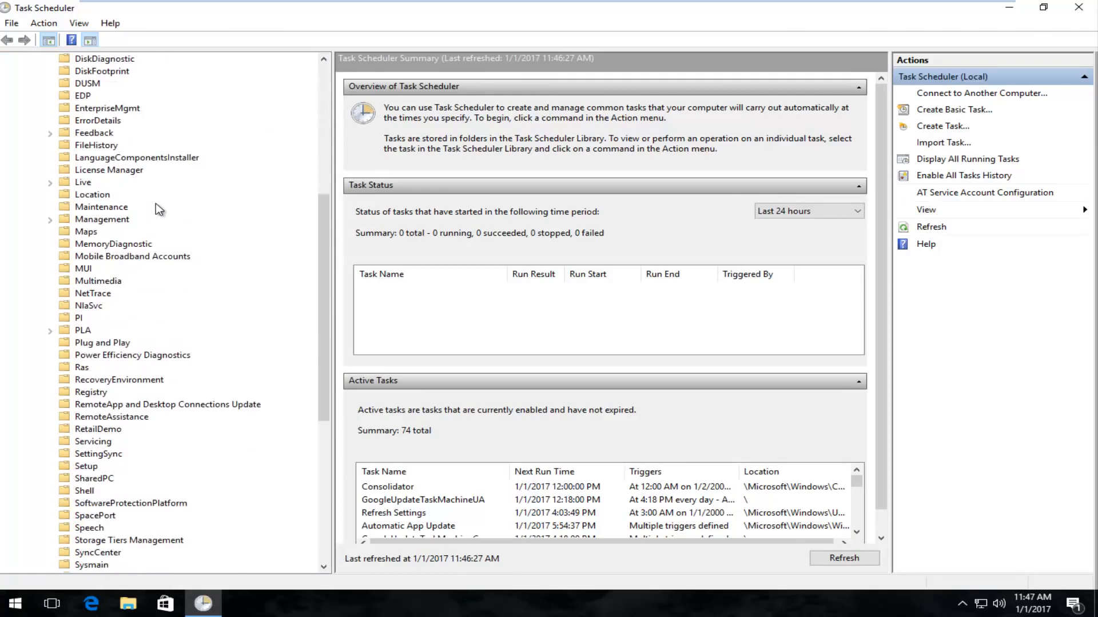
scroll(156, 204, down, 6)
scroll(158, 205, down, 3)
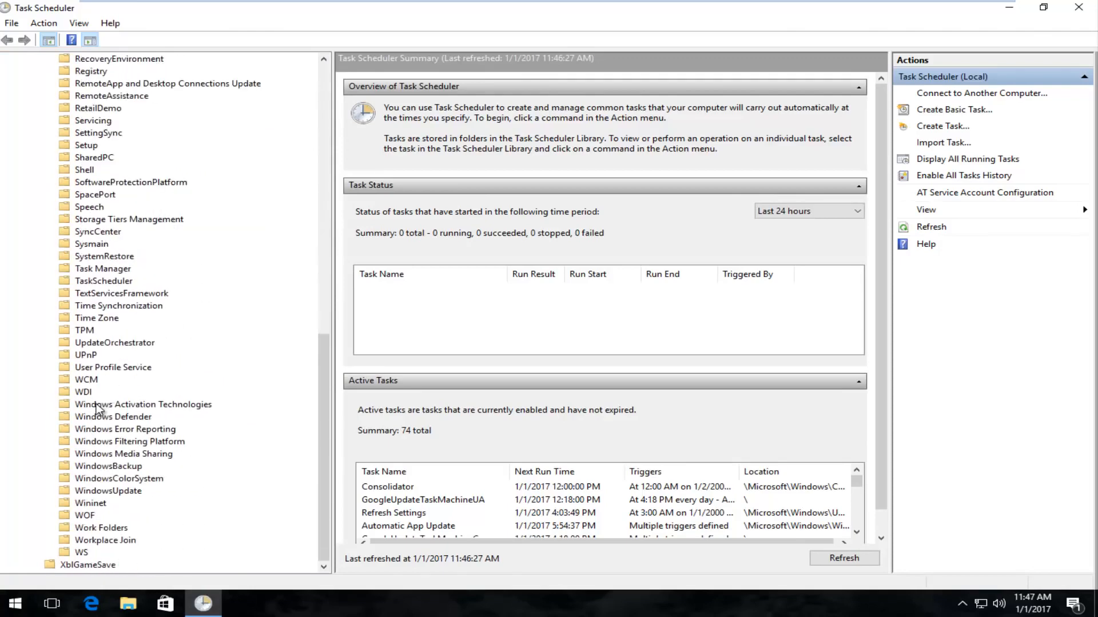
Show the Windows Defender folder's tasks and select Windows Defender Scheduled Scan's details
click(86, 418)
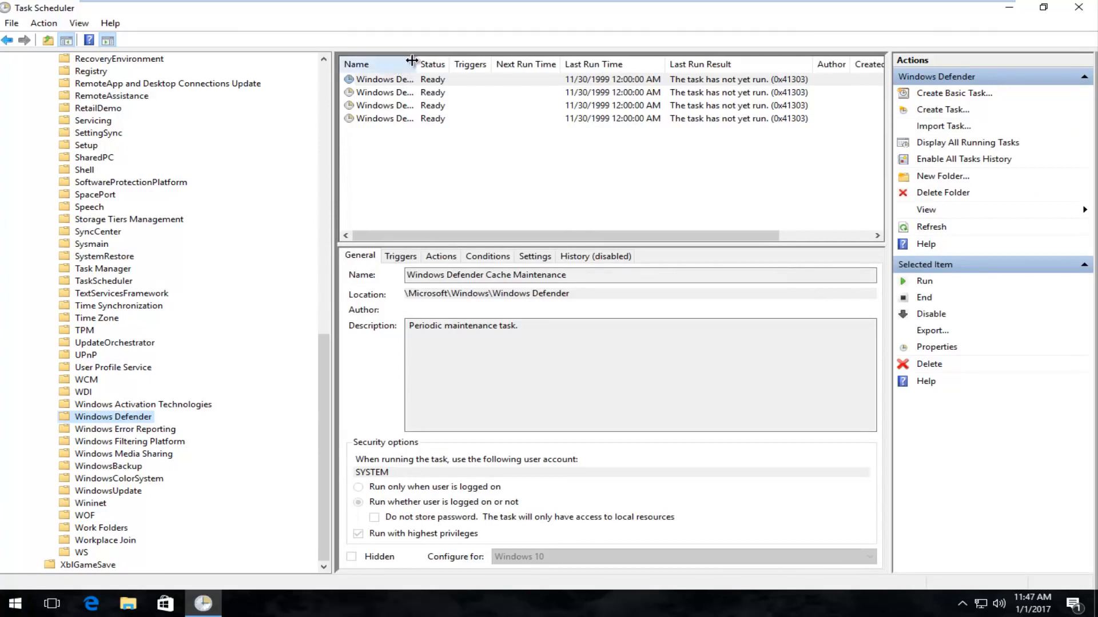
mouse_move(412, 61)
mouse_down()
mouse_move(575, 58)
mouse_move(543, 59)
mouse_up()
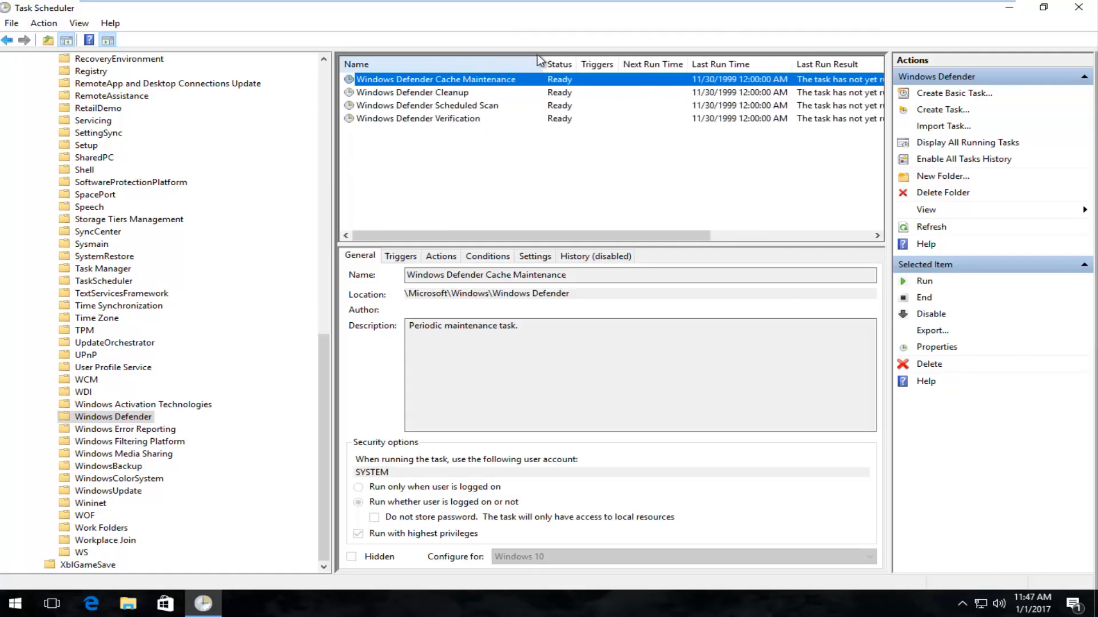
click(449, 92)
click(439, 105)
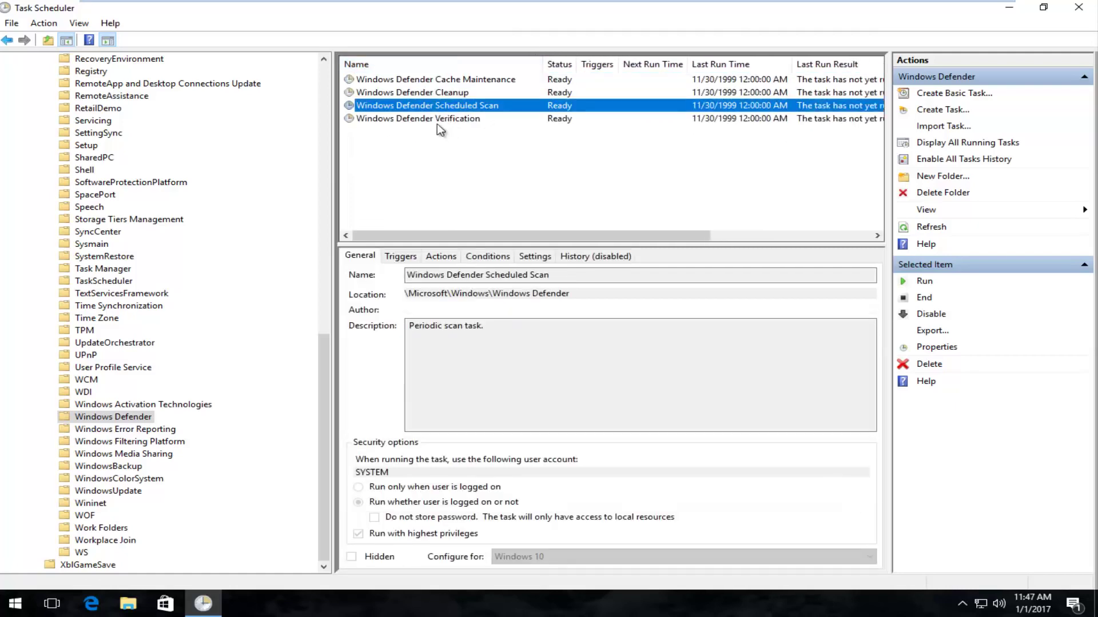
click(435, 92)
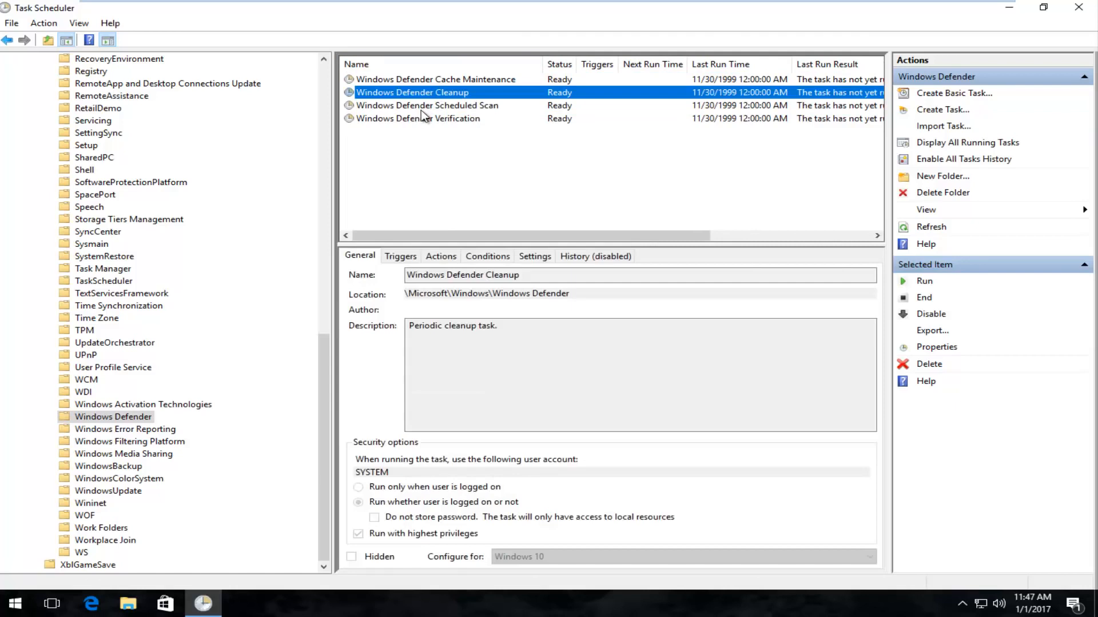
click(428, 107)
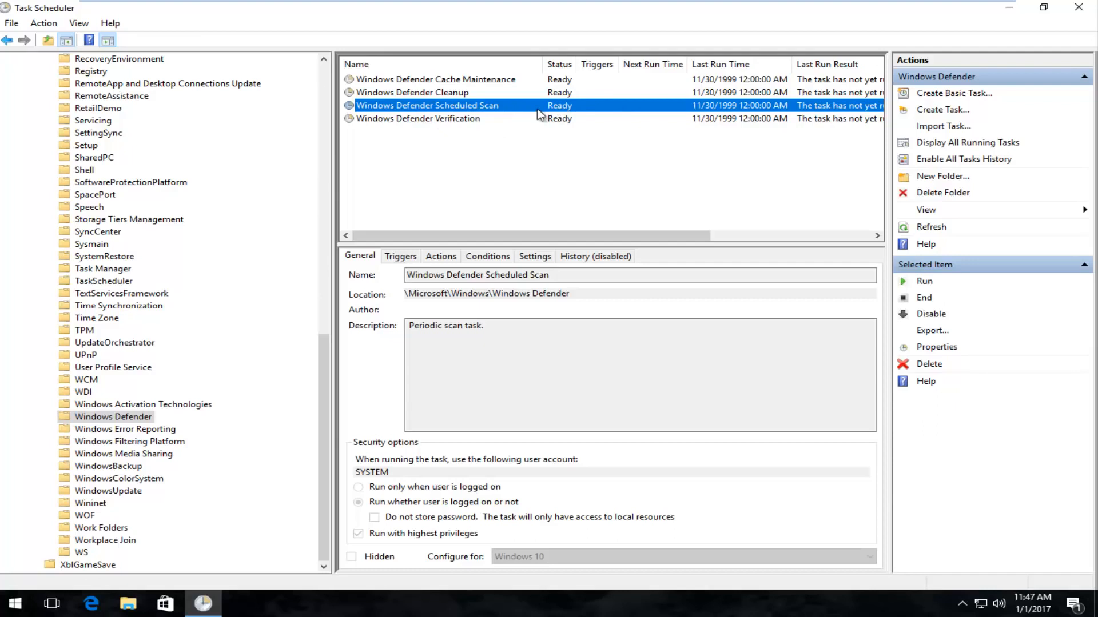
Bring up the Scheduled Scan task's Properties on its Conditions settings
right_click(385, 106)
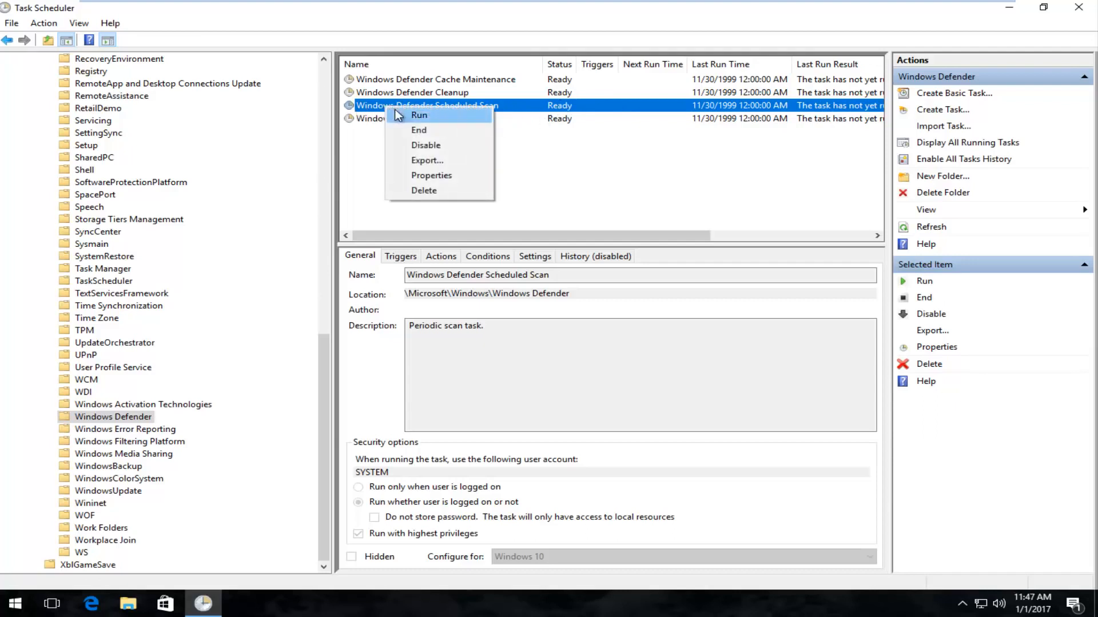
click(420, 178)
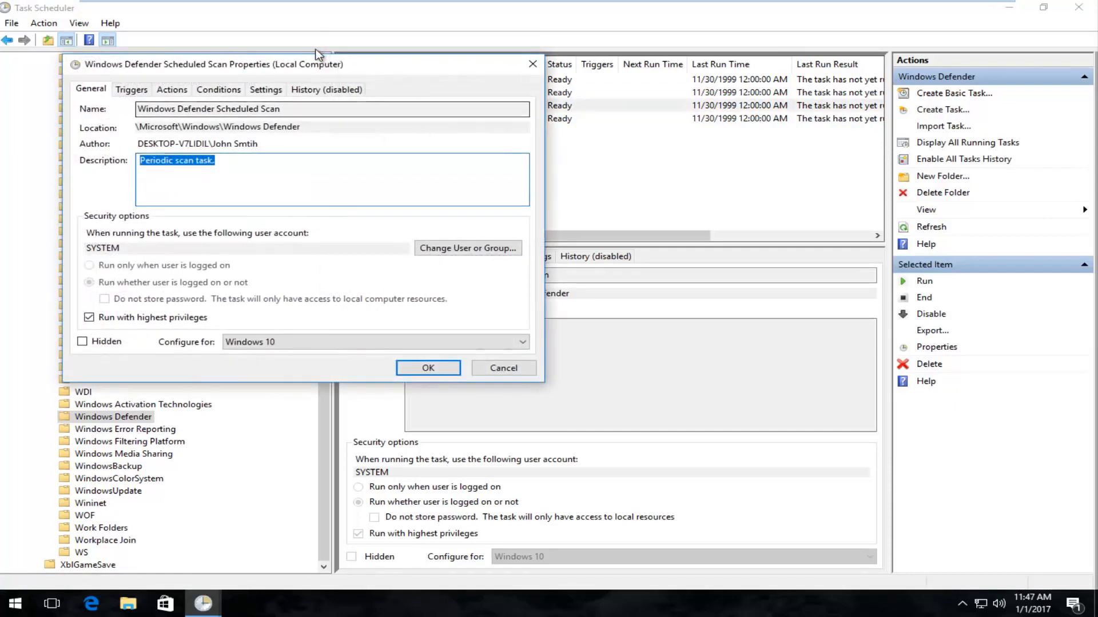
drag(317, 64, 613, 94)
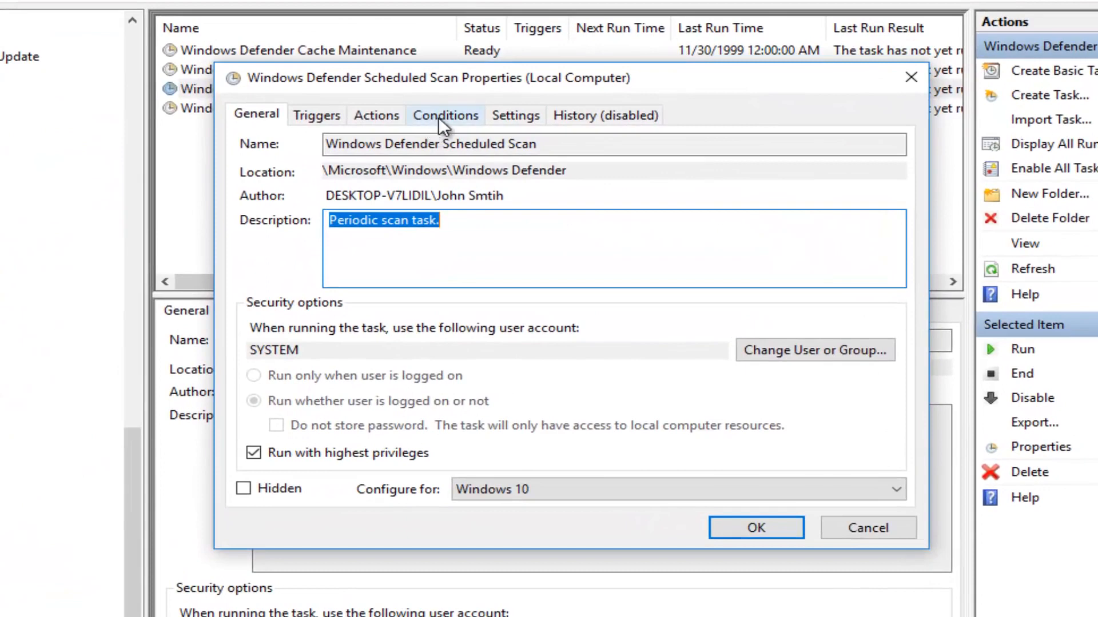
click(440, 118)
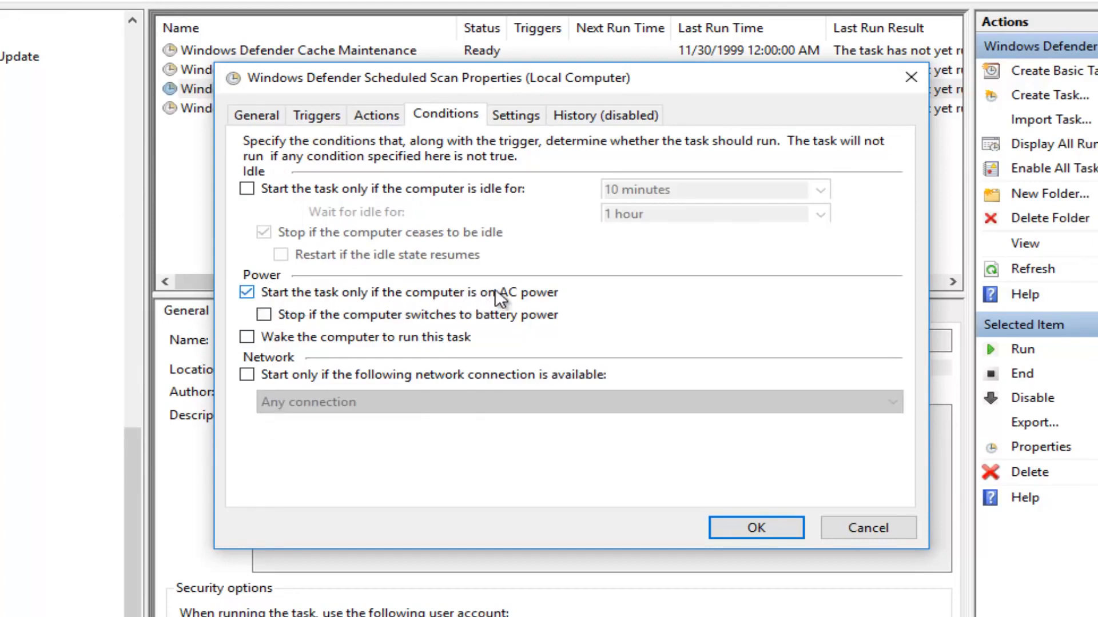
Leave the AC power and idle-start conditions unchecked and save with OK
click(247, 292)
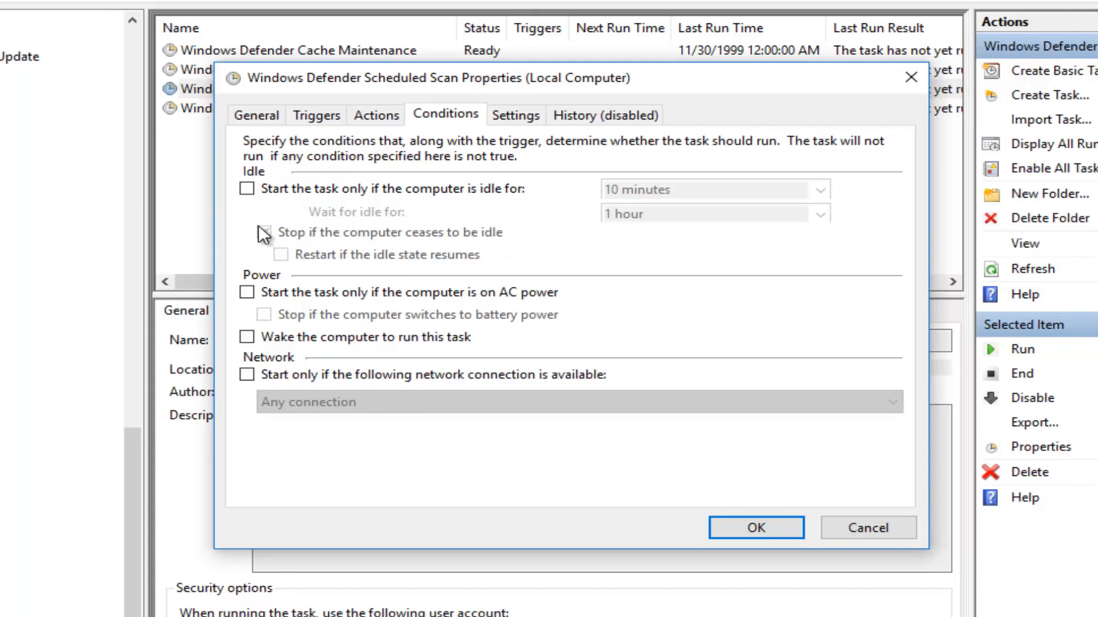
click(249, 190)
click(248, 190)
click(757, 527)
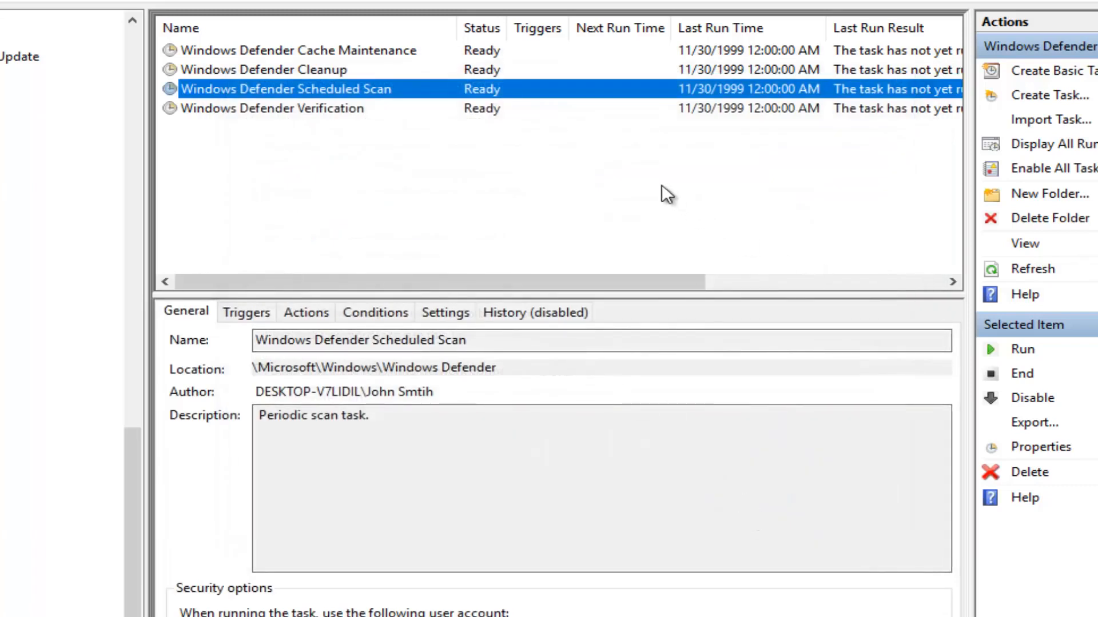